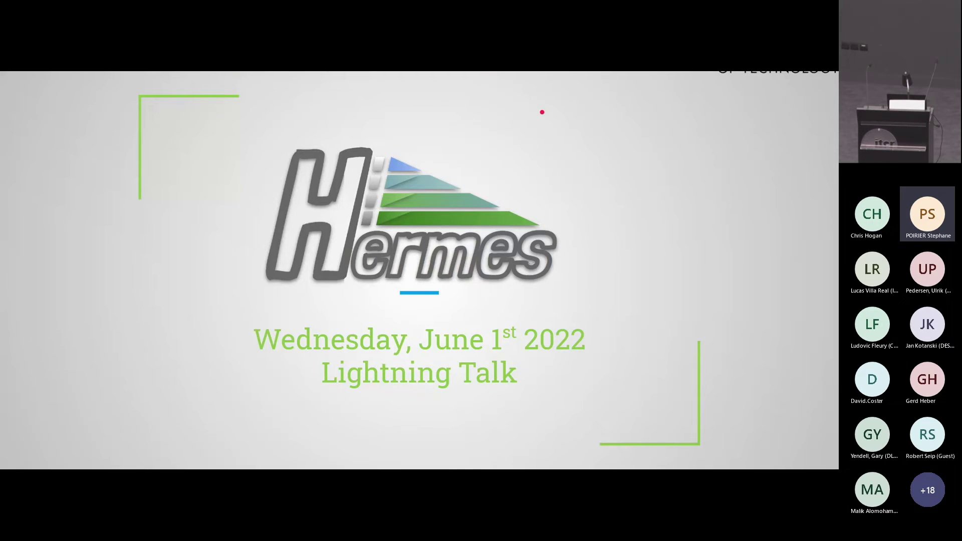
{"action": "key", "text": "Right"}
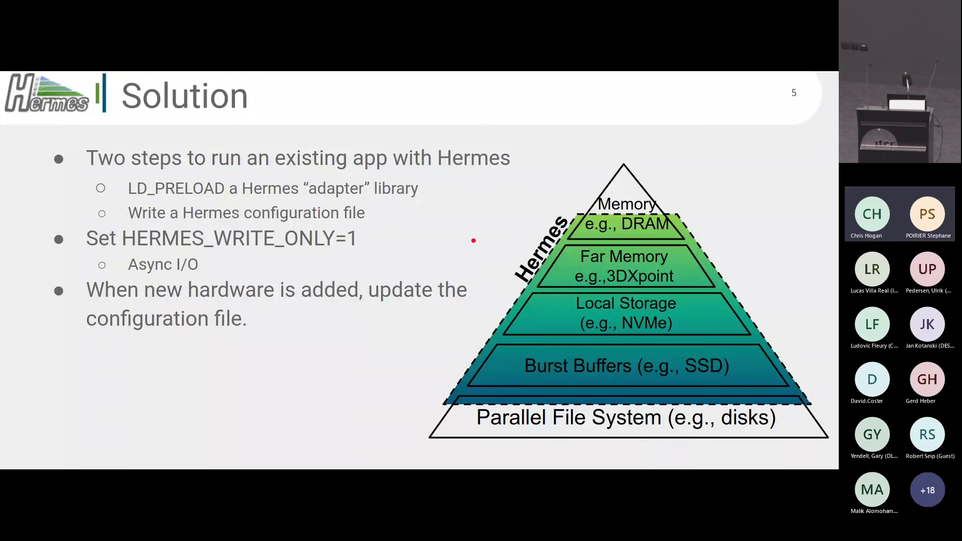
{"action": "key", "text": "Right"}
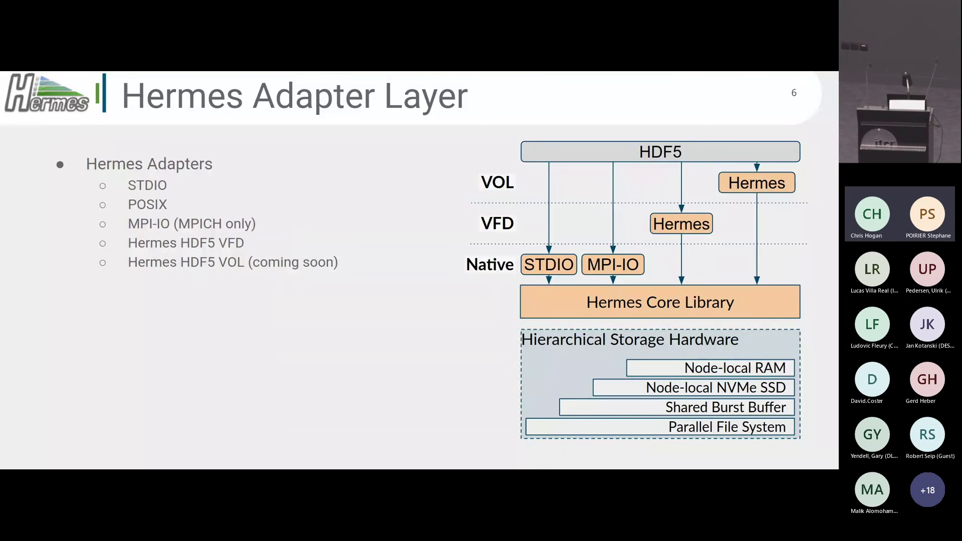
{"action": "key", "text": "Right"}
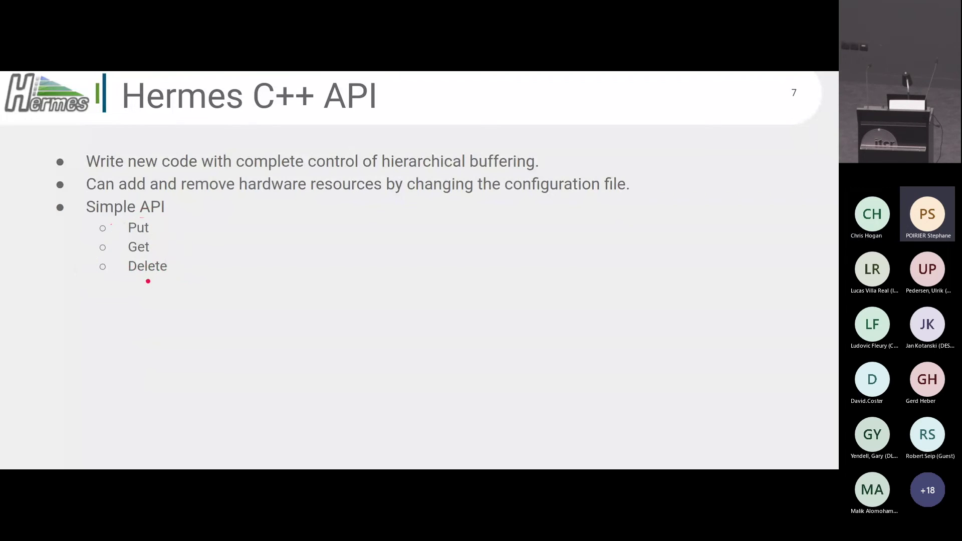
{"action": "key", "text": "Right"}
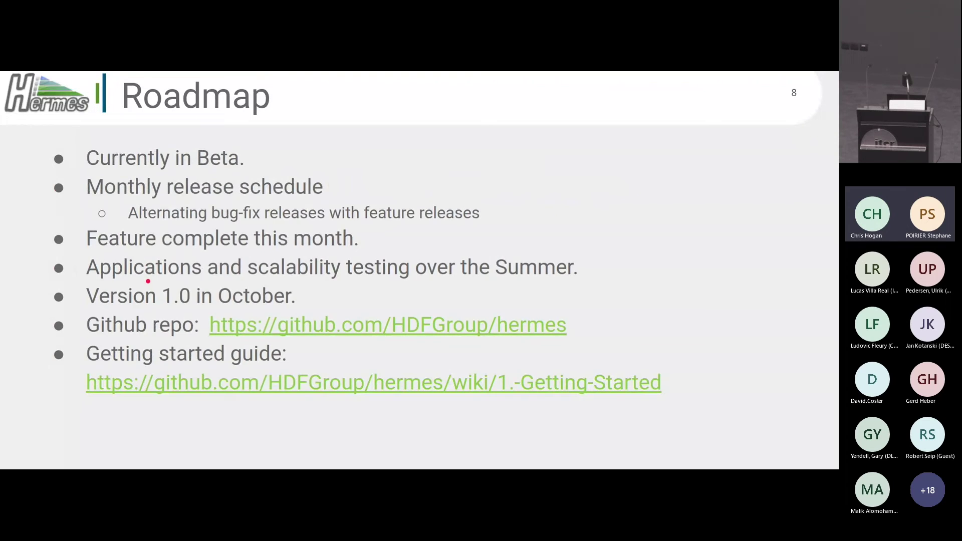